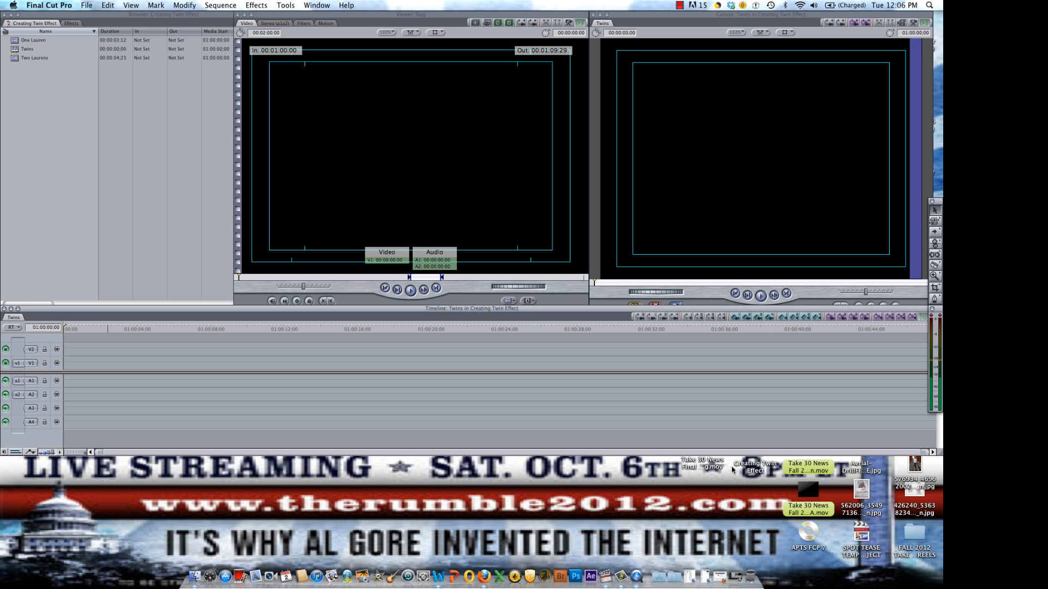
Open the first clip in the project and edit it into the Twins sequence on V1 from the sequence start.
click(17, 42)
click(17, 47)
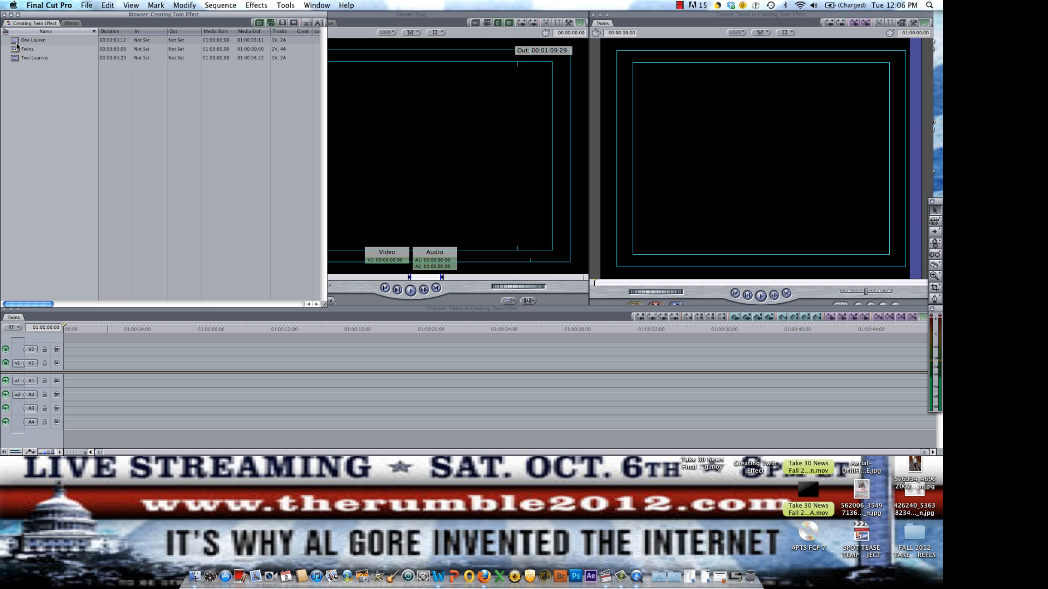
double_click(17, 44)
drag(476, 179, 818, 123)
click(95, 330)
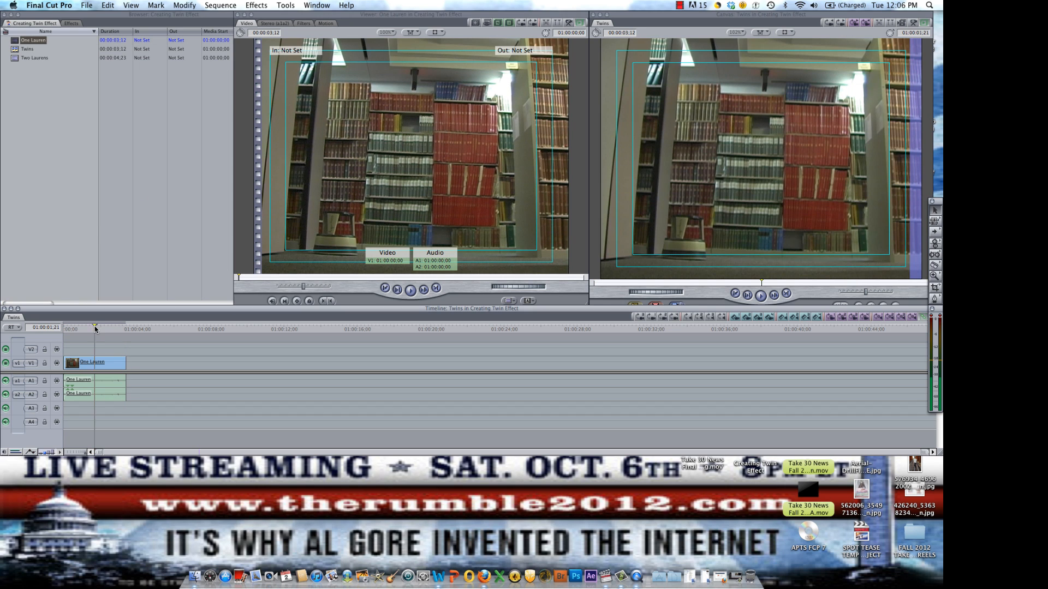
Set an In point at the sequence start and superimpose a second copy of the open clip on V2.
drag(95, 329, 58, 322)
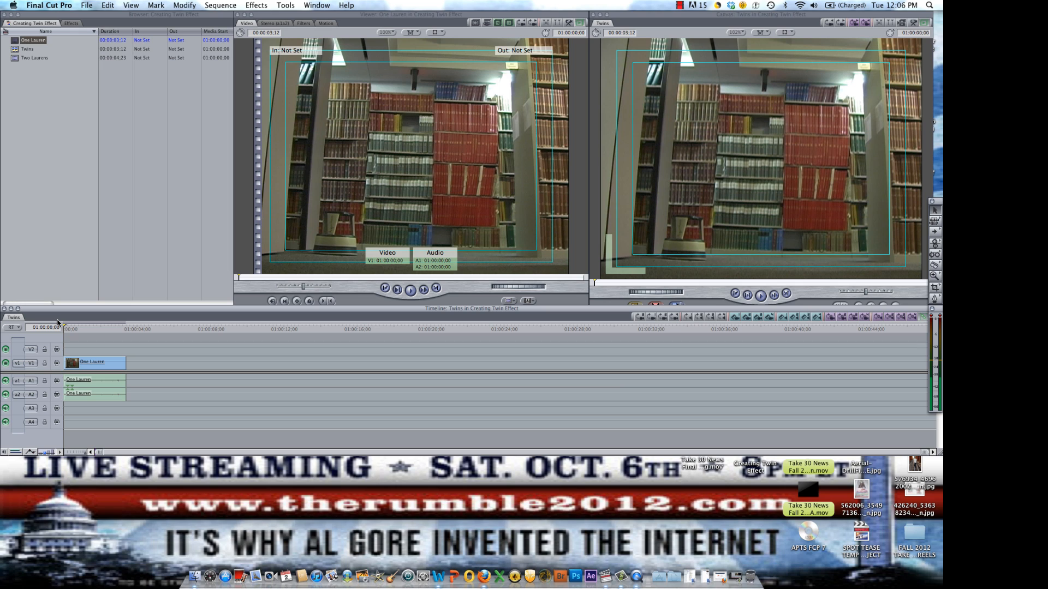
key(i)
drag(364, 200, 843, 264)
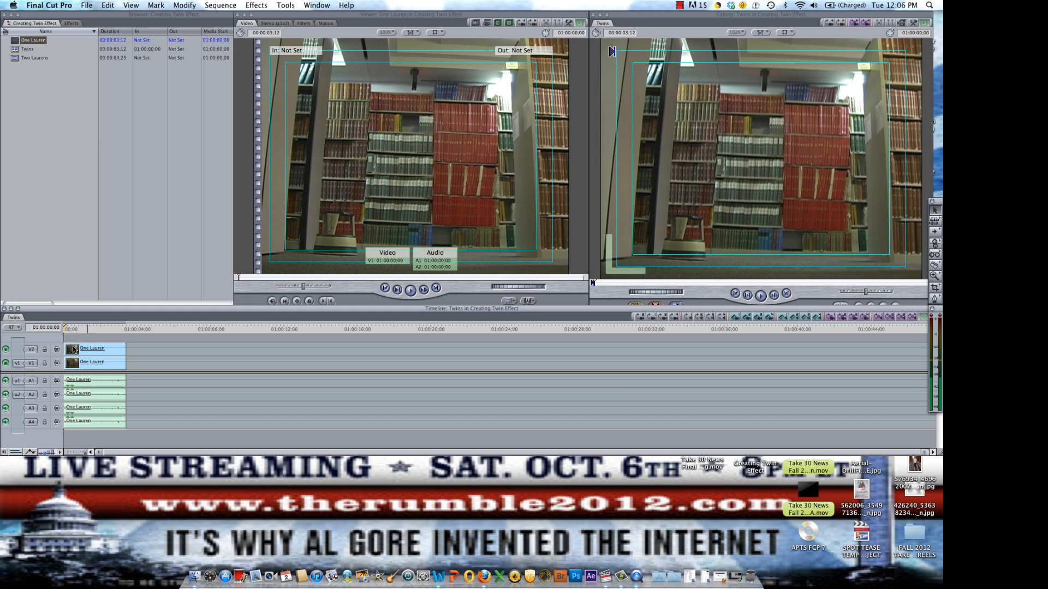
Add another copy of the clip on V1 directly after the first one, starting at 01:00:03;12.
mouse_move(149, 327)
mouse_down()
mouse_move(125, 328)
mouse_move(147, 327)
mouse_up()
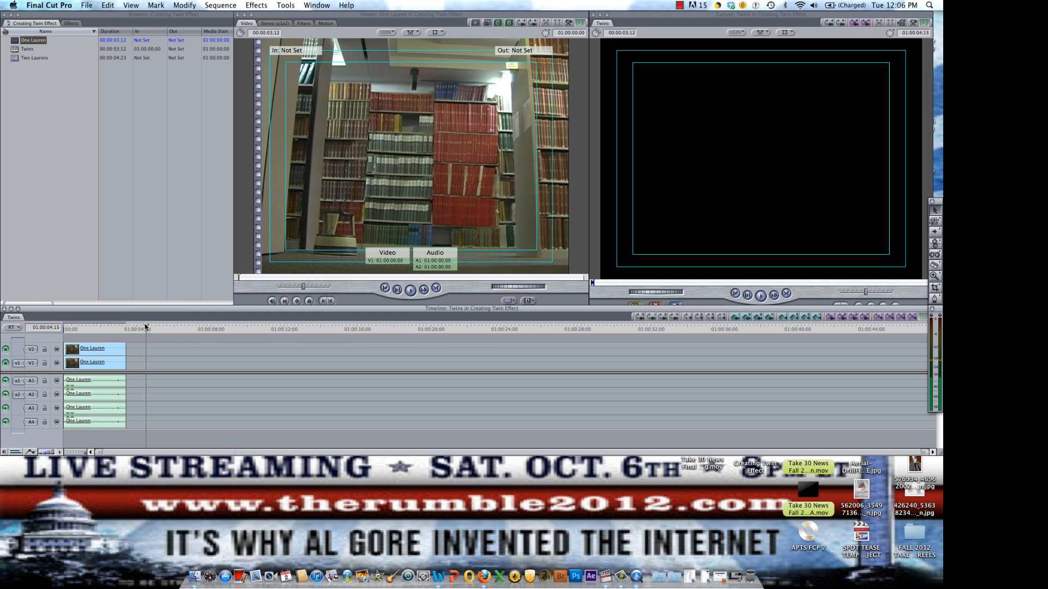
drag(149, 329, 128, 326)
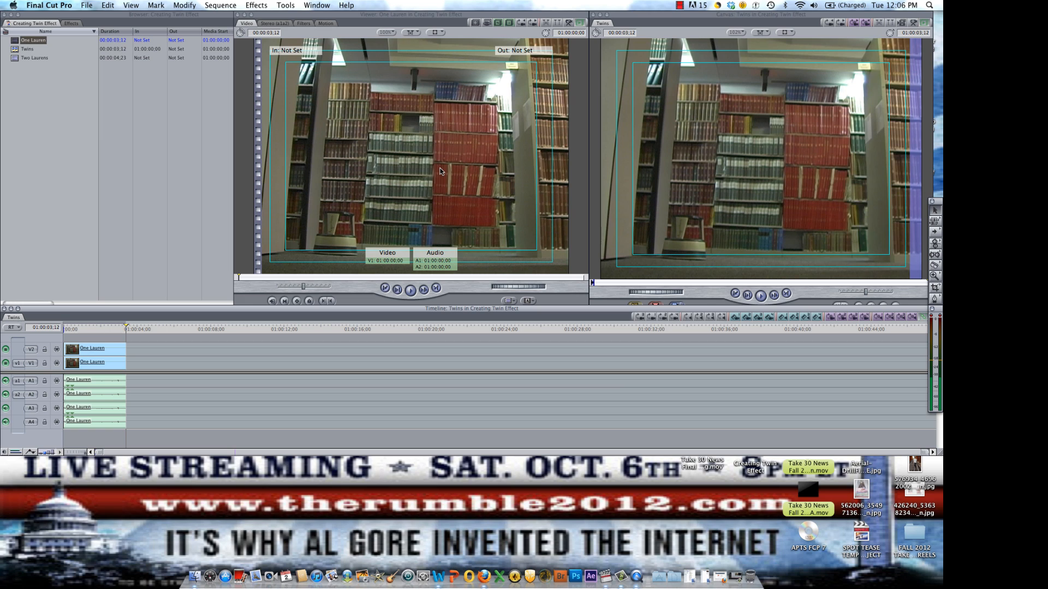
drag(440, 168, 829, 125)
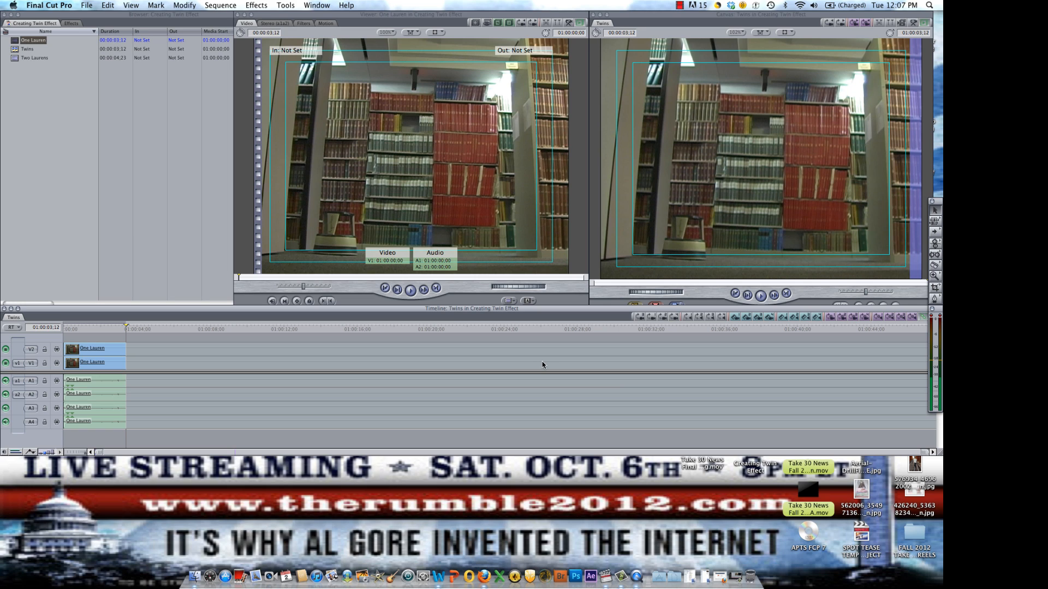
drag(512, 173, 842, 141)
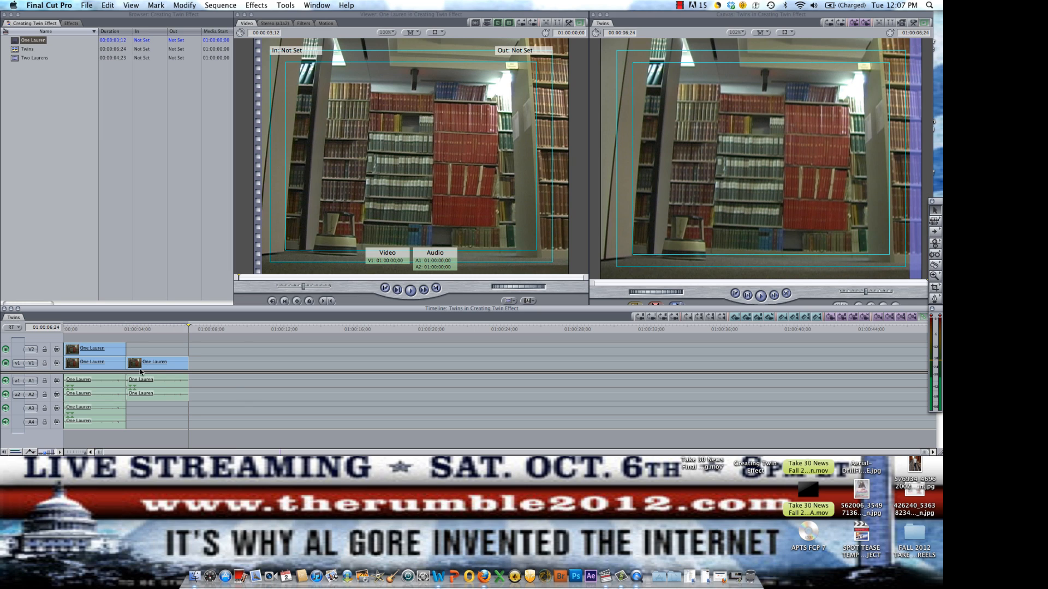
Unlink the second V1 clip from its audio and delete that audio from A1 and A2.
click(176, 365)
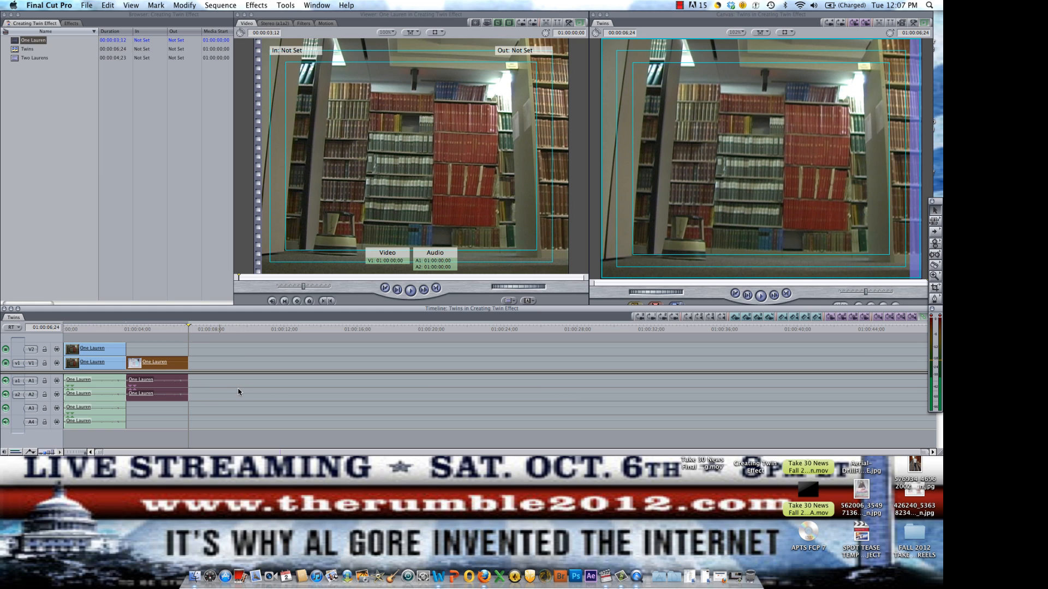
click(189, 5)
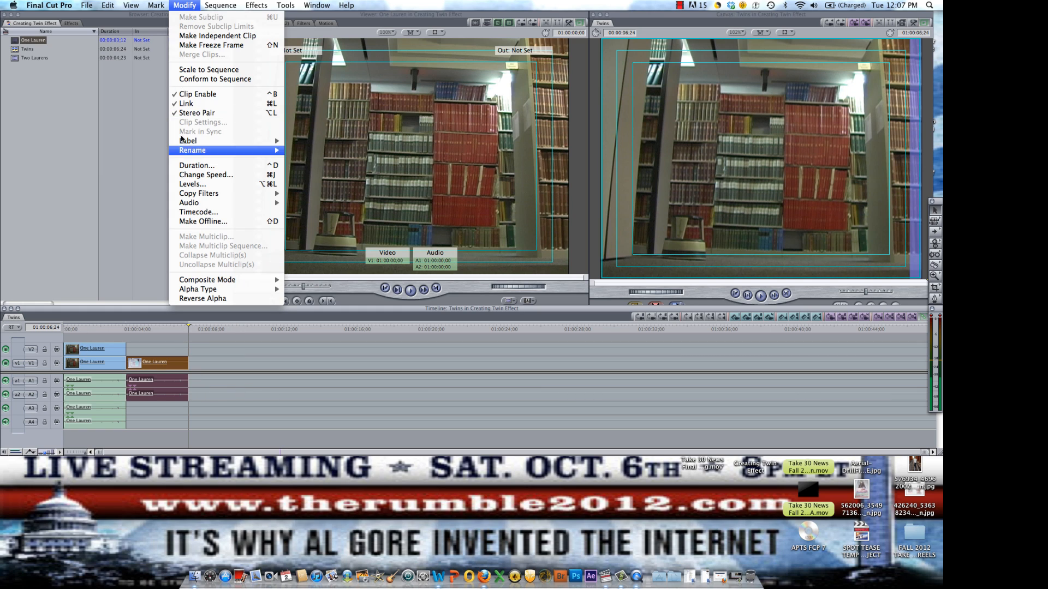
click(178, 3)
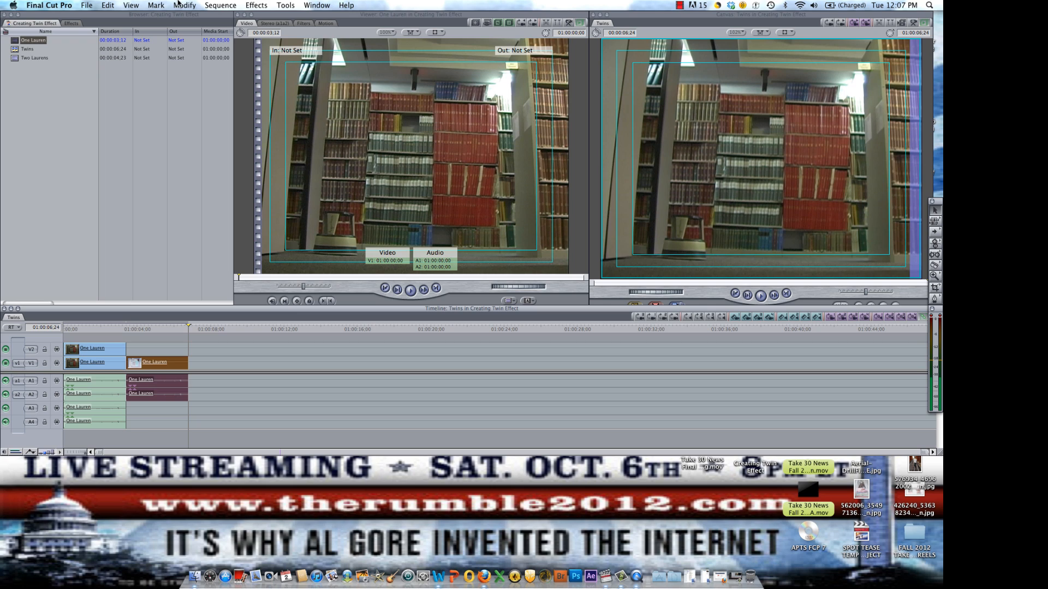
click(227, 405)
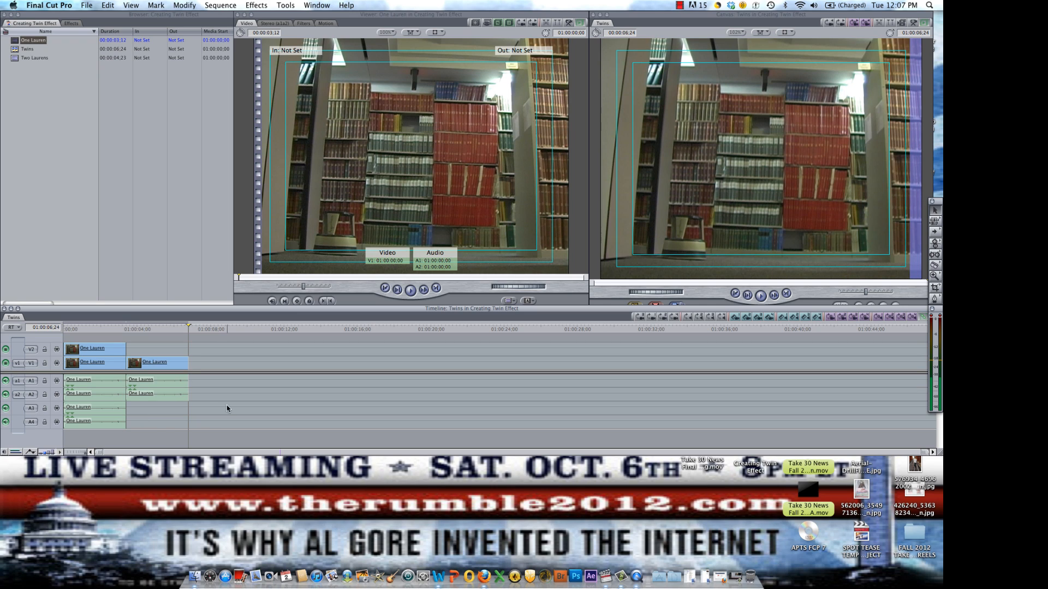
click(168, 380)
key(Delete)
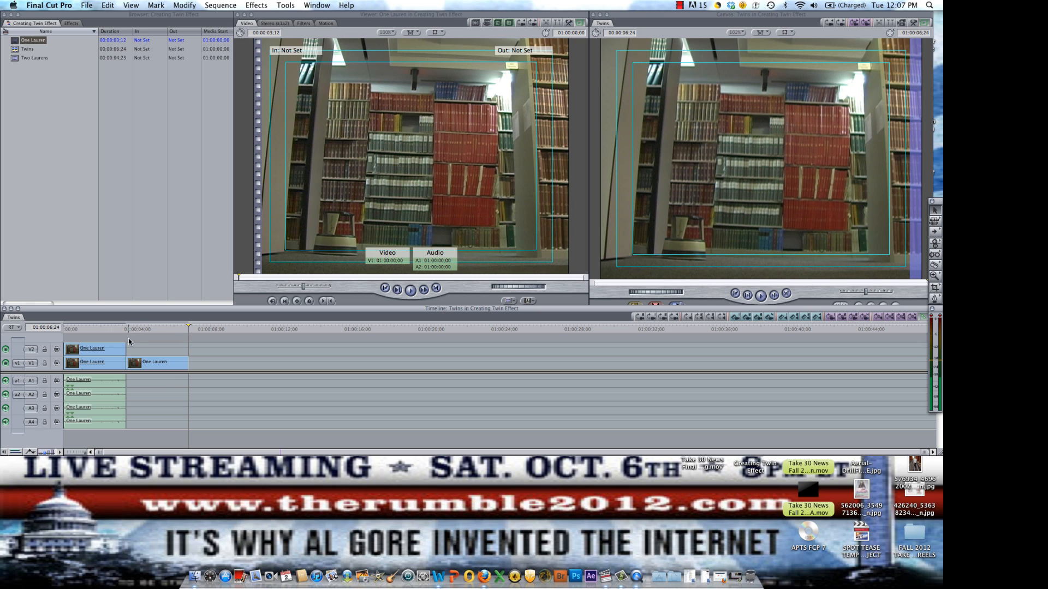
Move the V2 clip above the second V1 clip and add a marker to the first V1 clip at 01:00:01;29.
drag(113, 348, 159, 345)
drag(90, 328, 83, 326)
key(space)
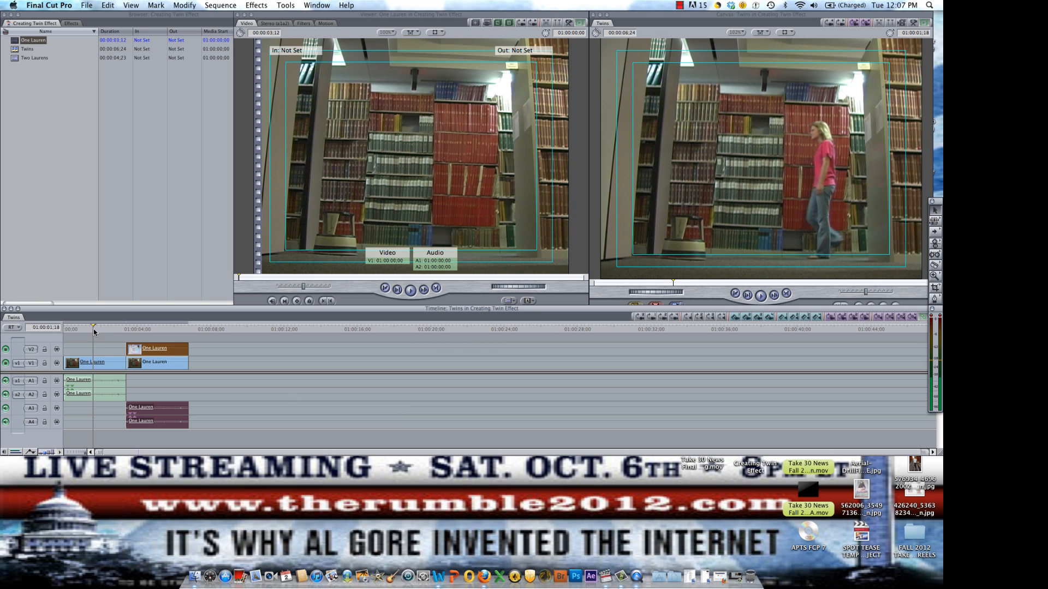
drag(93, 327, 99, 330)
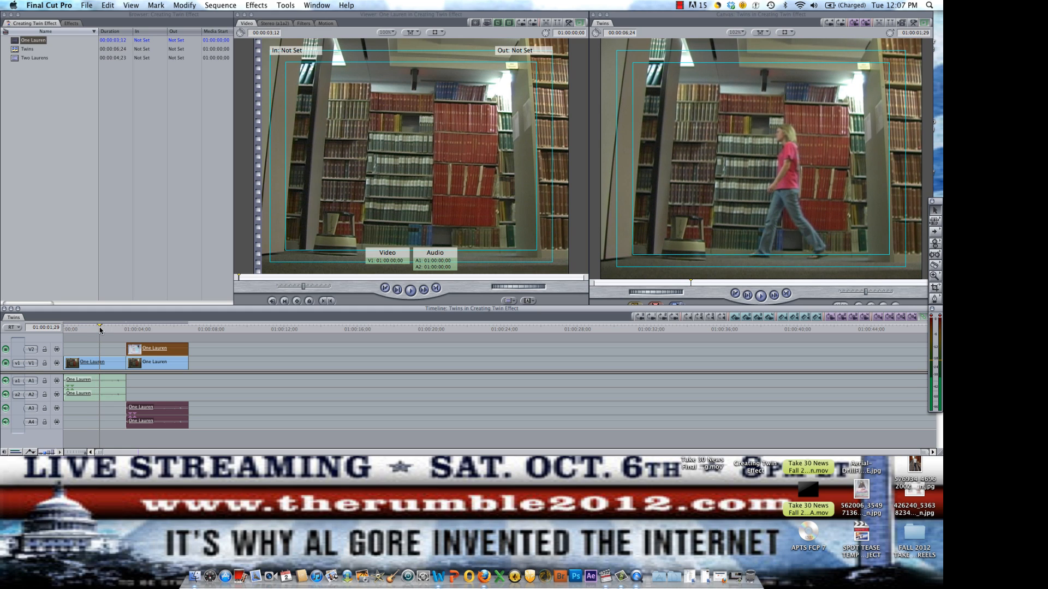
click(108, 367)
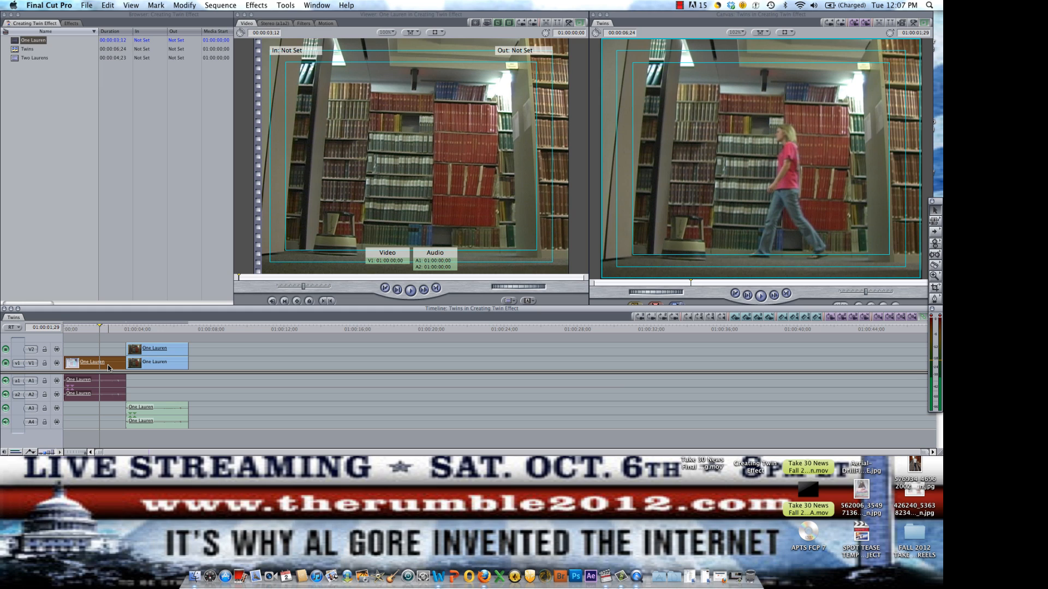
key(m)
Trim 20 frames off the V2 clip's start, move it to begin at the marker, and check the frames around that cut.
mouse_move(138, 331)
mouse_down()
mouse_move(129, 328)
mouse_move(138, 329)
mouse_up()
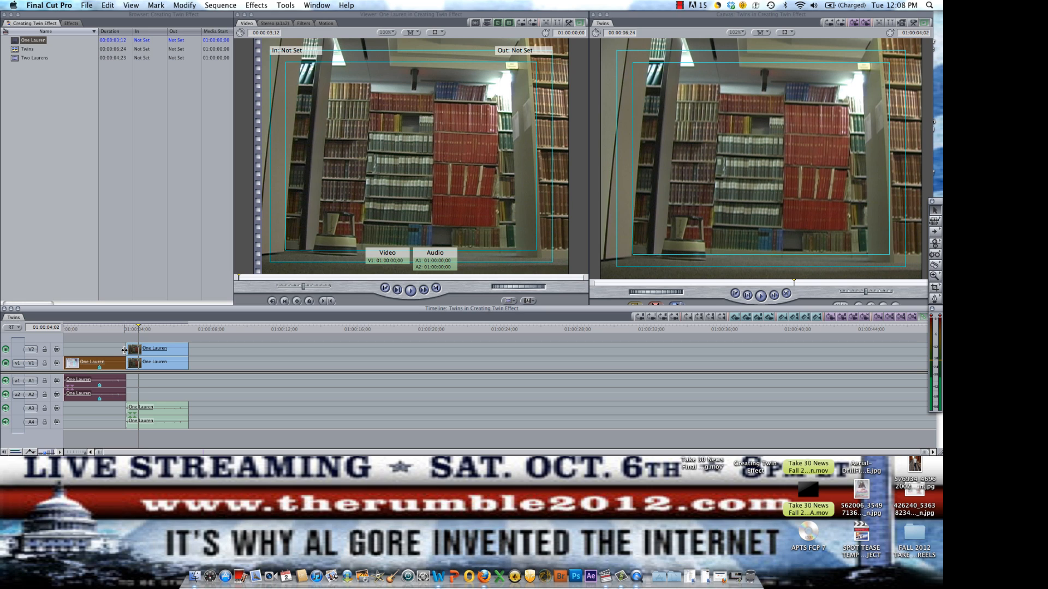
mouse_move(125, 350)
mouse_down()
mouse_move(143, 349)
mouse_move(124, 349)
mouse_up()
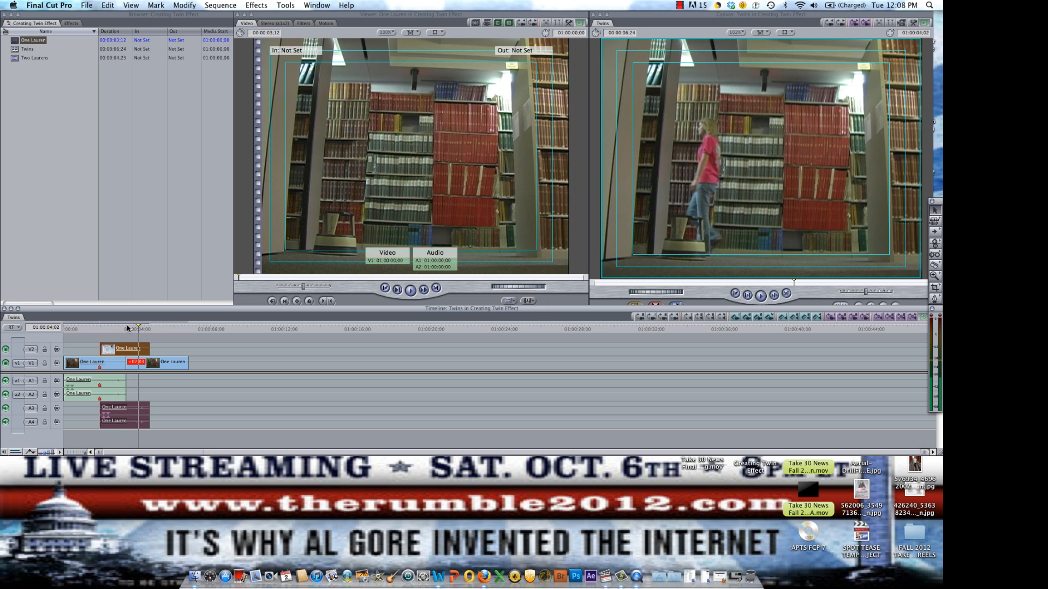
drag(121, 328, 105, 326)
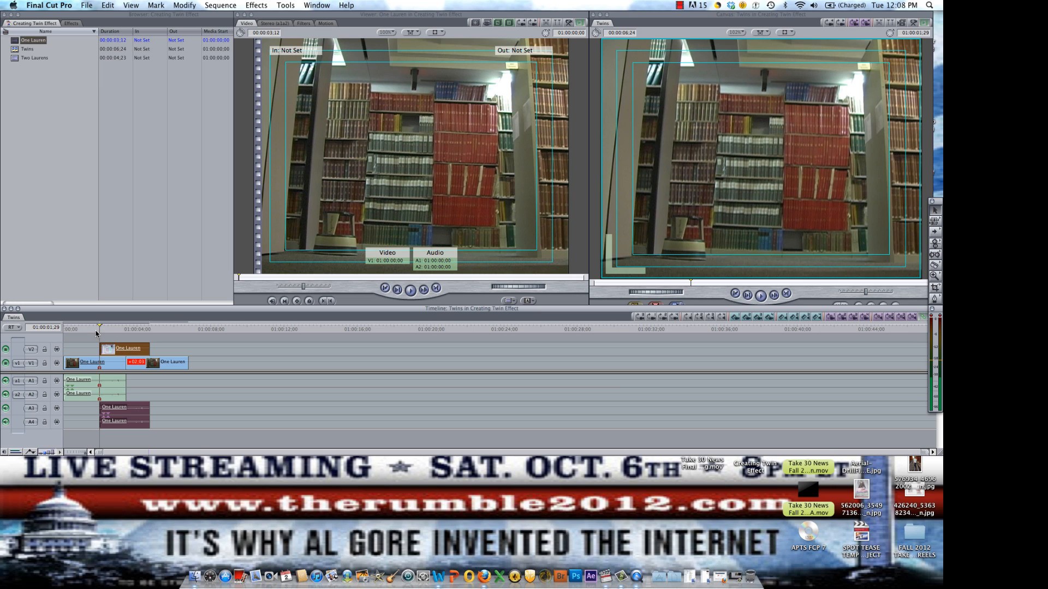
key(Left)
key(Left)
key(Right)
key(Right)
Open the V2 clip's motion settings and add a left crop keyframe at its start, 01:00:01;29.
double_click(118, 348)
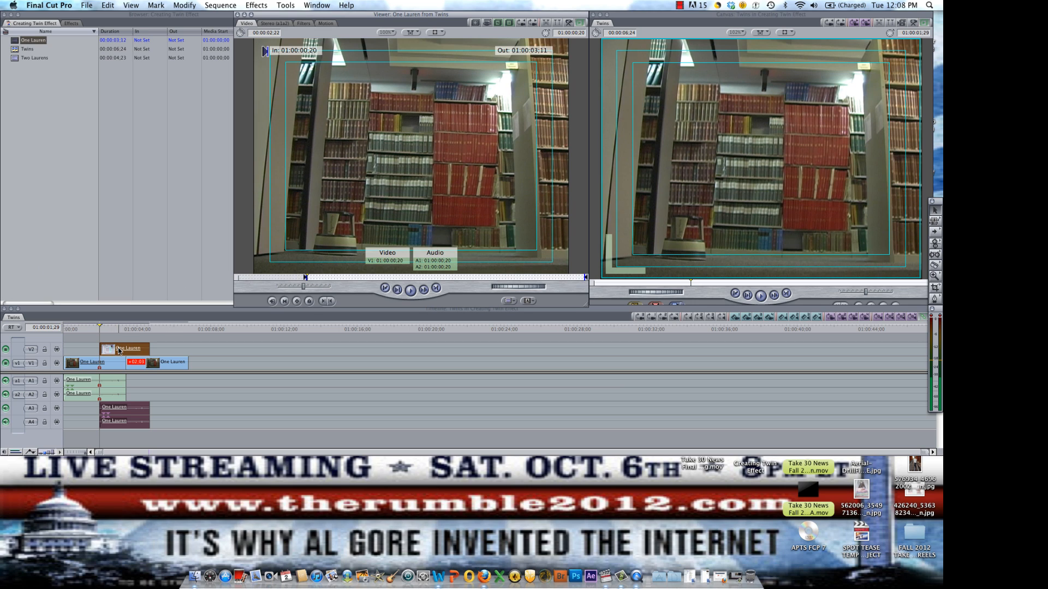
click(326, 24)
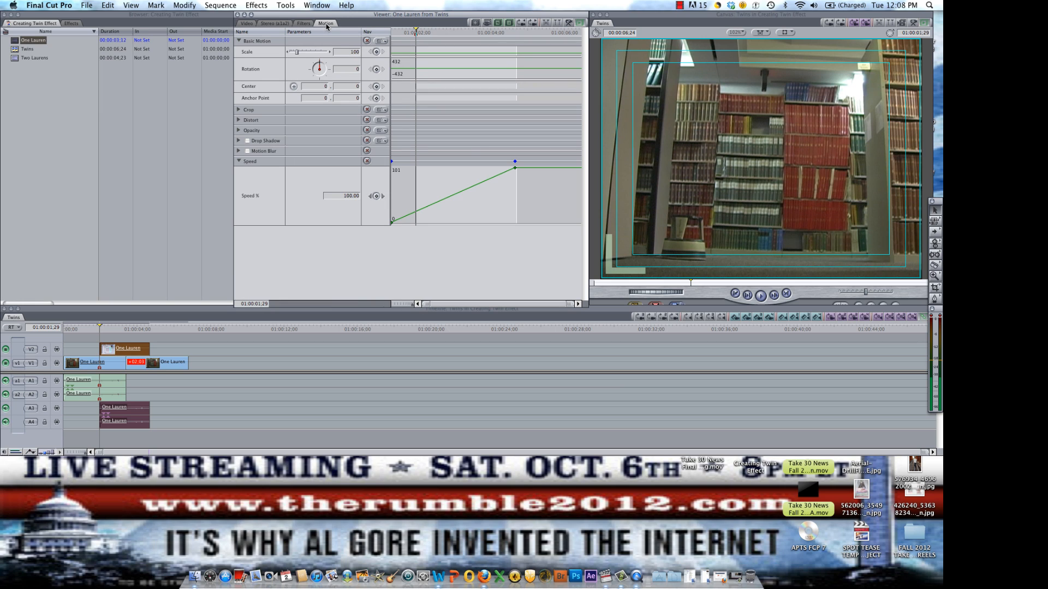
click(238, 110)
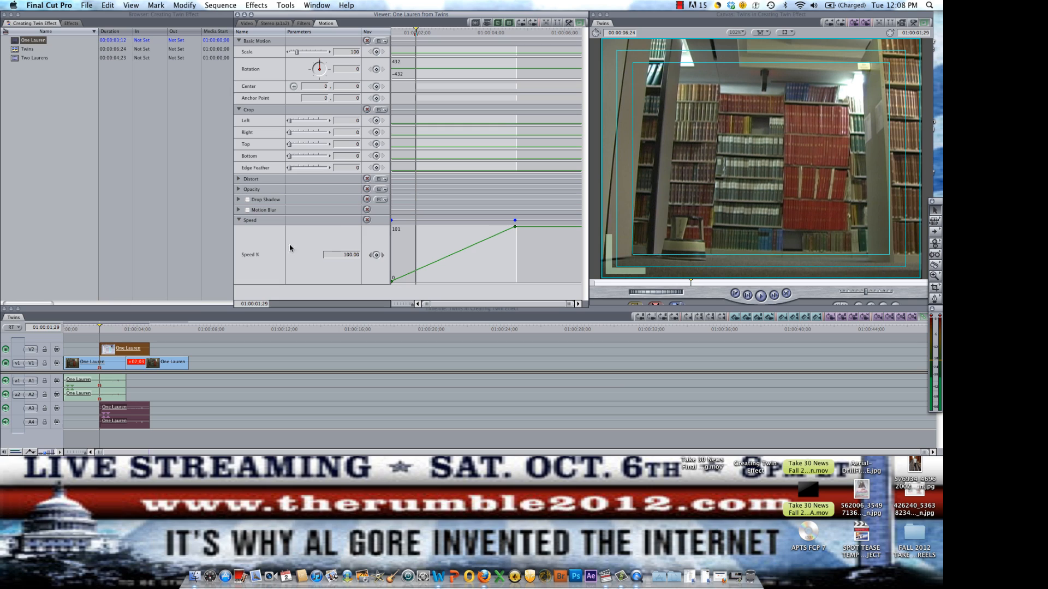
click(376, 121)
Keyframe the V2 clip's left crop to 56 at 01:00:02;10 and raise its edge feather to about 99.
drag(423, 32, 430, 34)
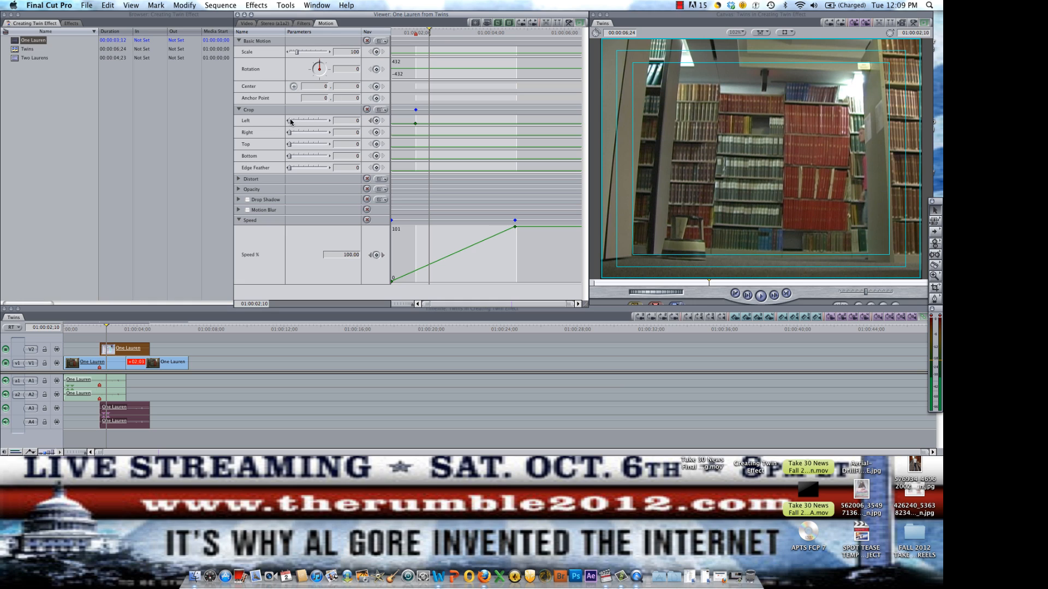
drag(289, 121, 312, 123)
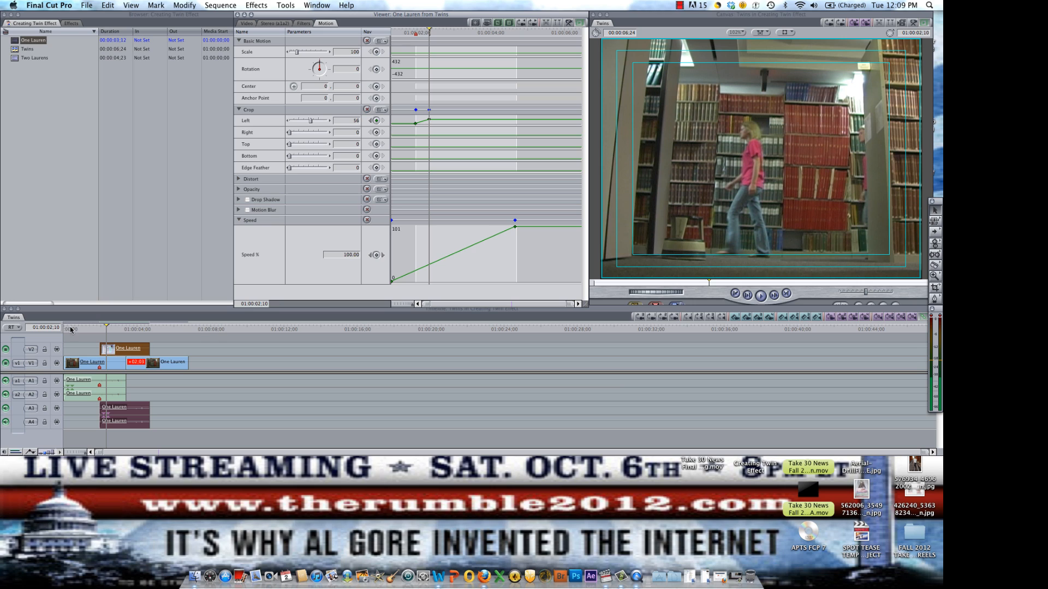
click(5, 364)
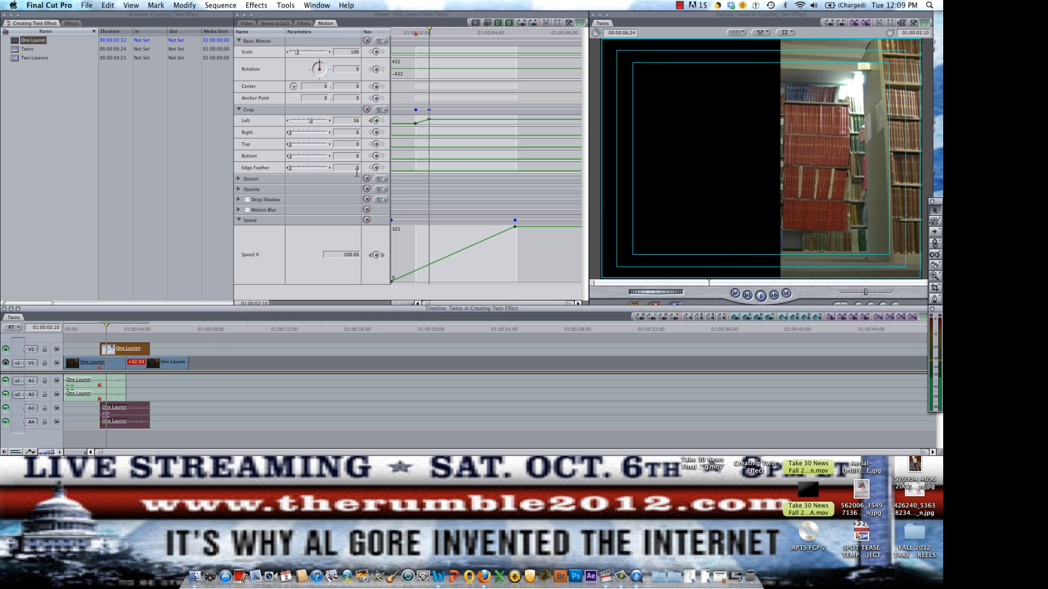
drag(292, 168, 306, 167)
click(5, 369)
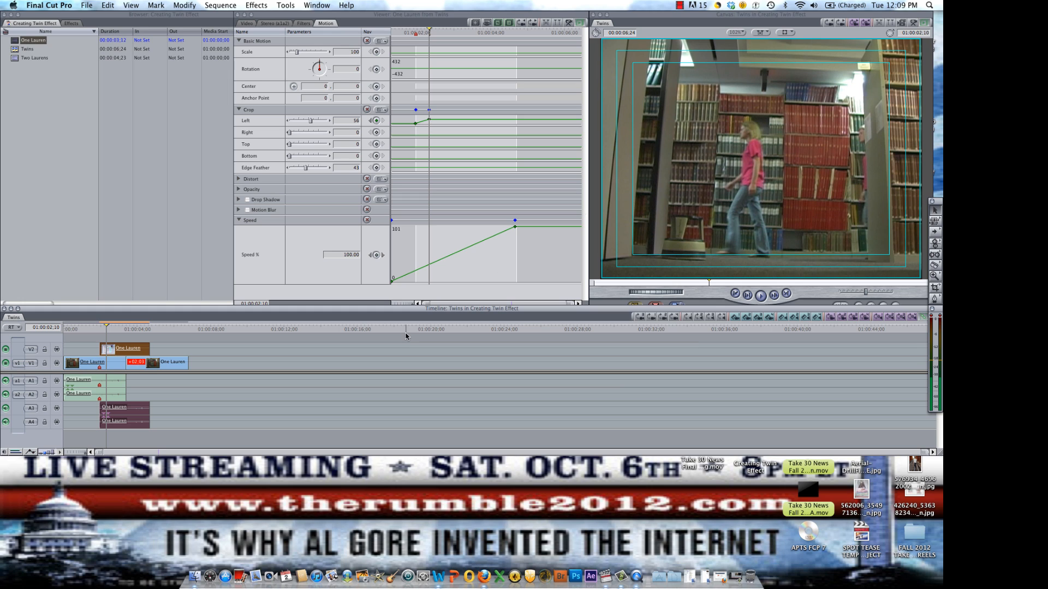
drag(306, 168, 334, 175)
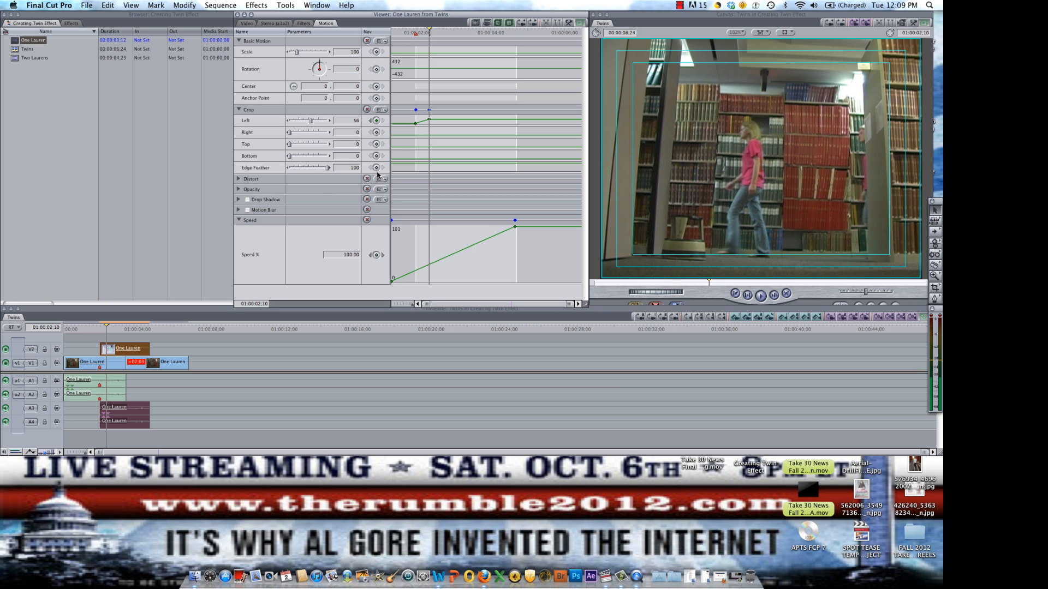
drag(328, 169, 326, 167)
Keyframe the V2 clip's left crop to 42 at 01:00:02;28.
drag(430, 31, 451, 34)
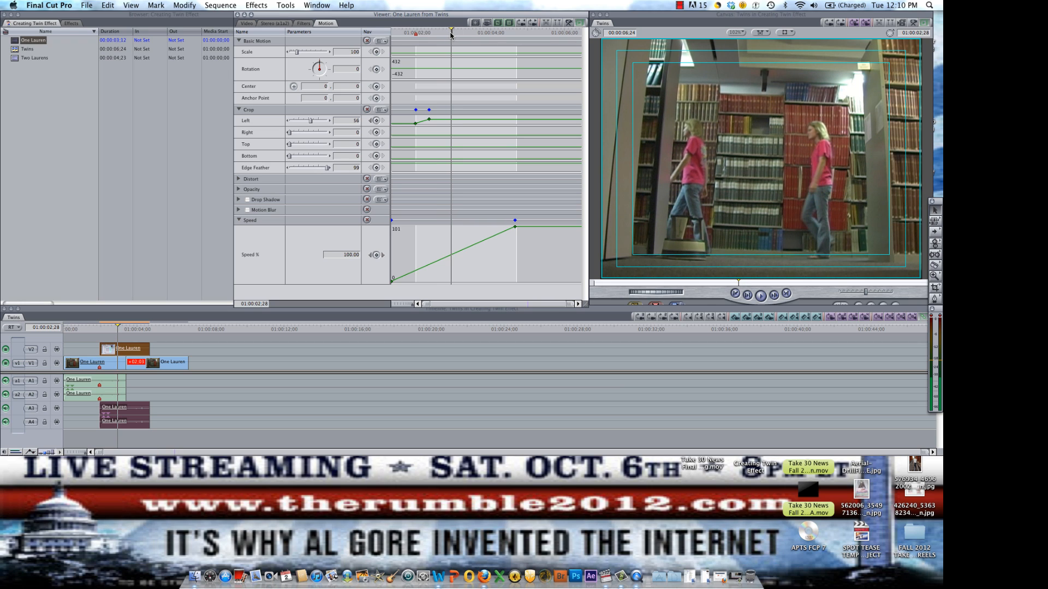
click(376, 121)
drag(311, 121, 302, 124)
drag(303, 125, 305, 125)
Keyframe the V2 clip's left crop to 31 at 01:00:03;05.
click(453, 33)
mouse_move(453, 33)
mouse_down()
mouse_move(477, 44)
mouse_move(460, 45)
mouse_up()
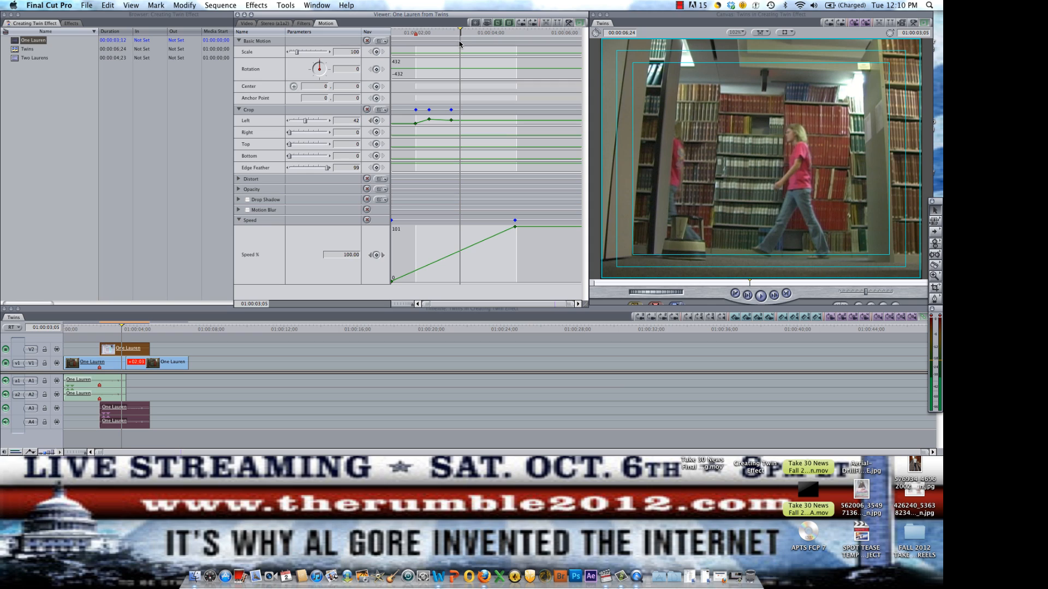
click(376, 121)
drag(304, 121, 301, 123)
Check the crop around the last keyframes and keyframe the V2 clip's left crop to 0 at 01:00:03;16.
drag(461, 31, 468, 34)
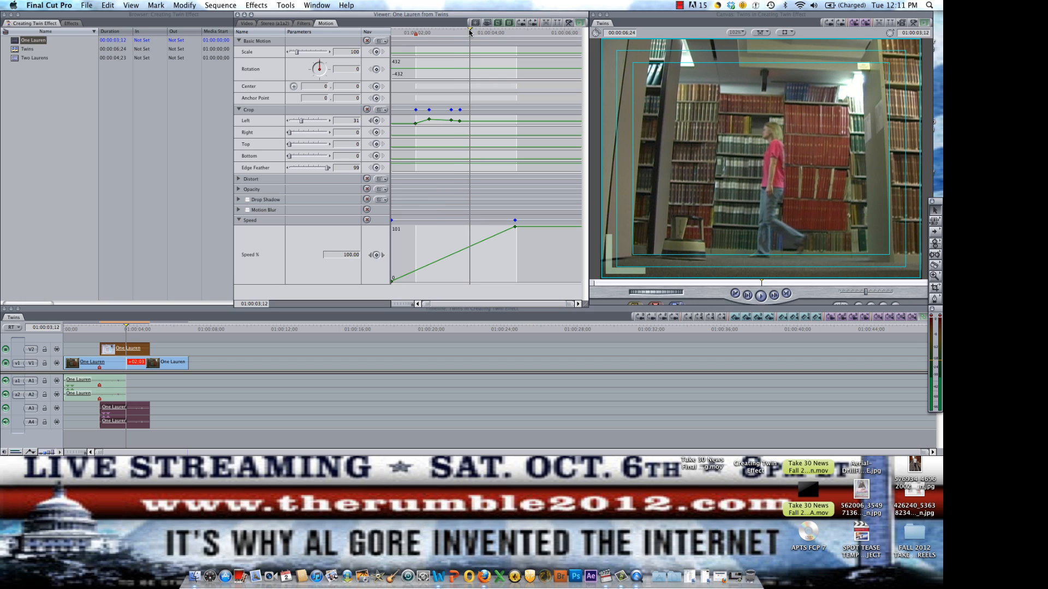
mouse_move(468, 33)
mouse_down()
mouse_move(478, 33)
mouse_move(459, 36)
mouse_up()
click(456, 33)
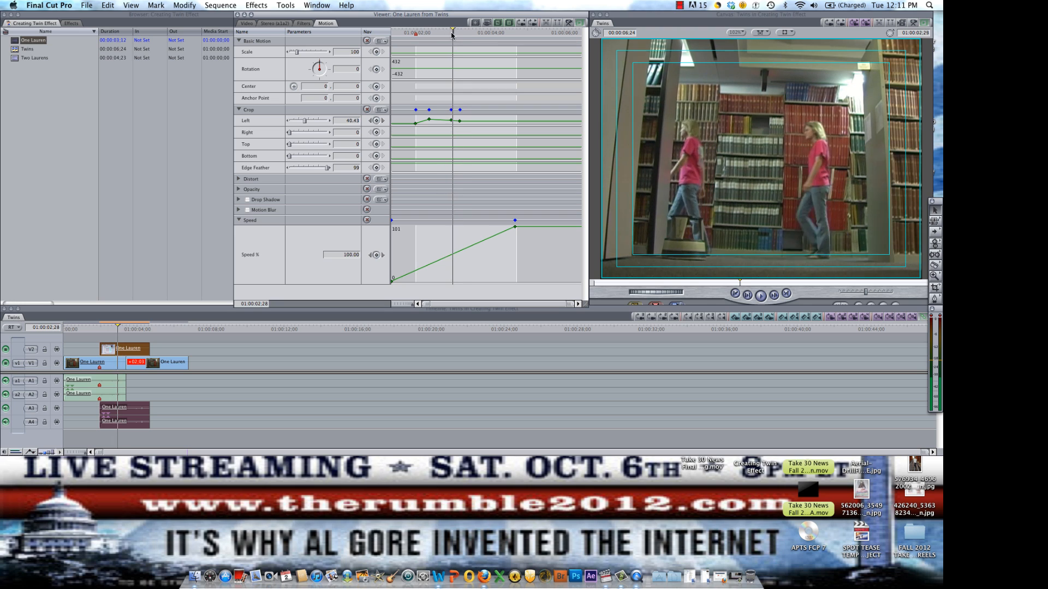
mouse_move(456, 34)
mouse_down()
mouse_move(482, 36)
mouse_move(474, 37)
mouse_up()
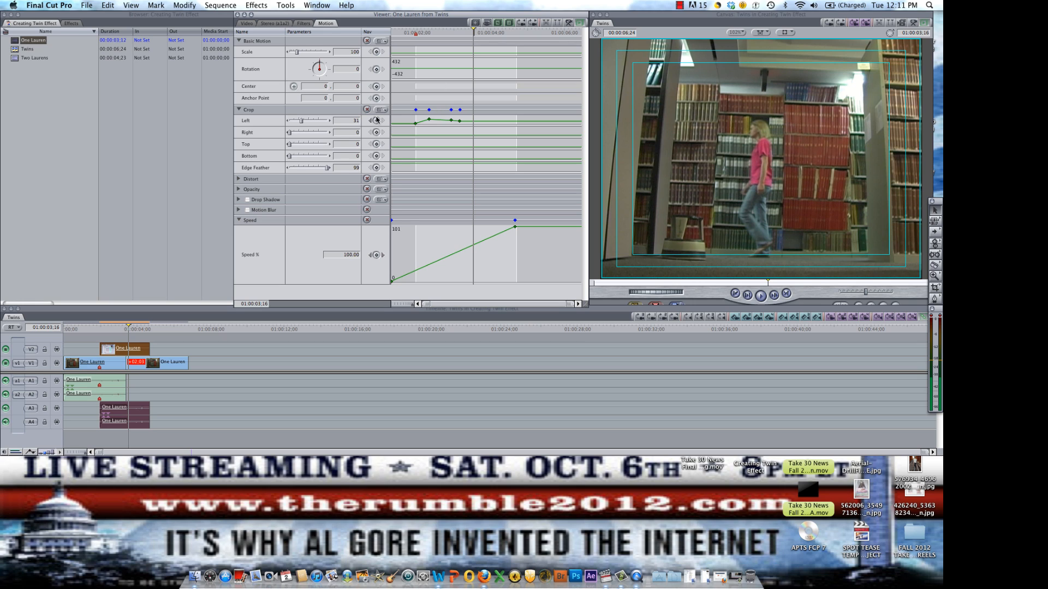
drag(301, 120, 300, 123)
drag(299, 121, 273, 123)
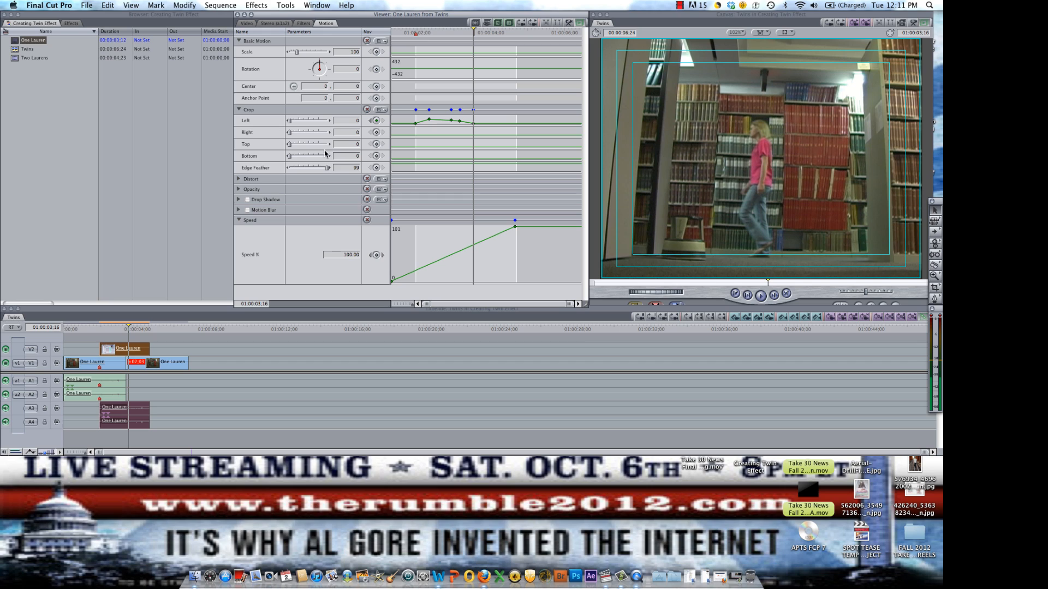
Reduce the V2 clip's crop edge feather to 74 and move the playhead to that clip's end at 01:00:04;21.
drag(328, 170, 317, 171)
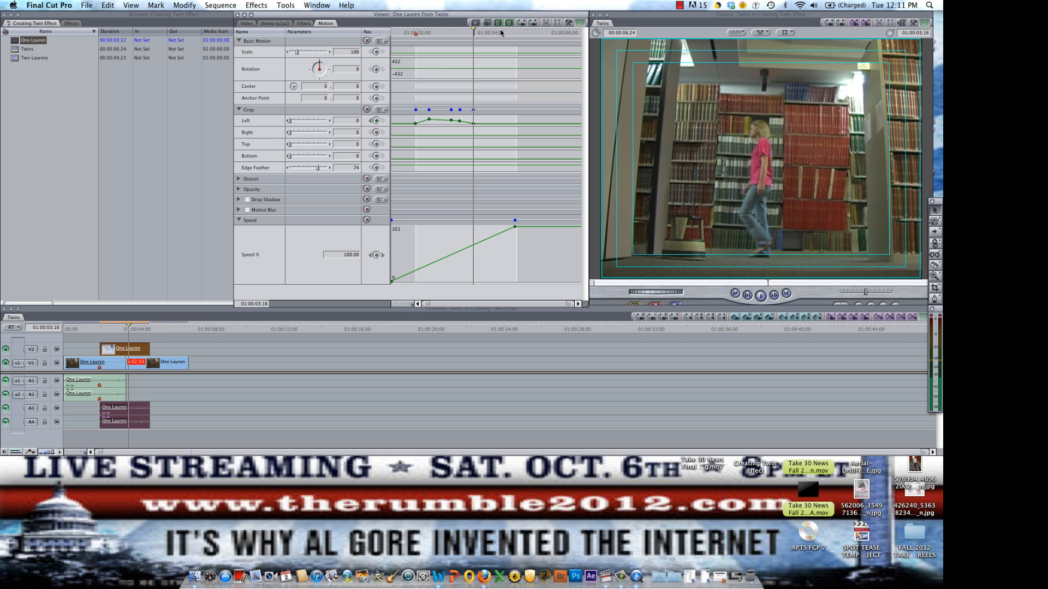
drag(476, 31, 512, 38)
key(space)
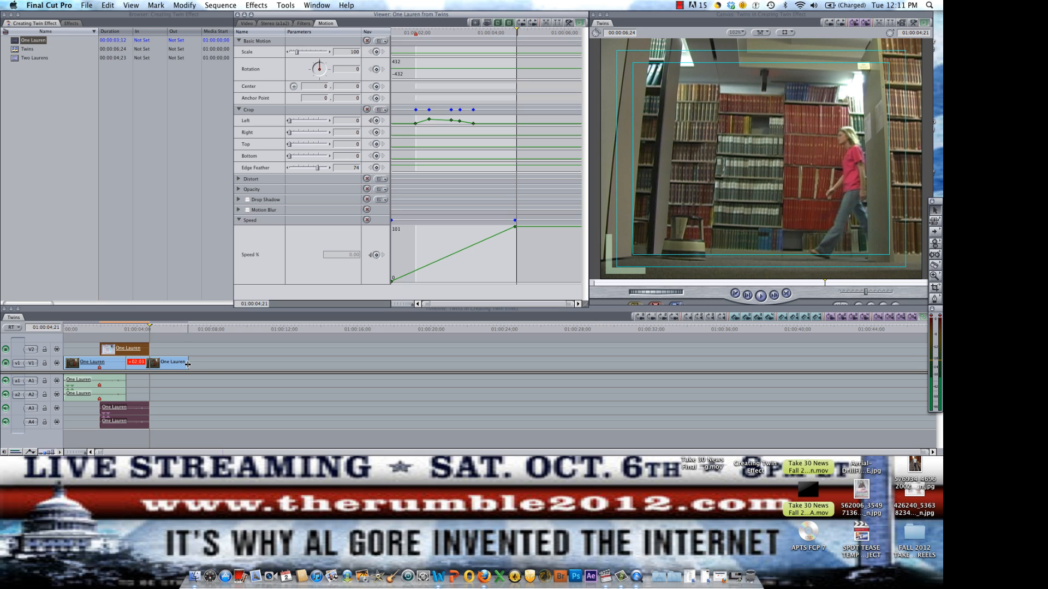
Trim the end of the last V1 clip back to the playhead at 01:00:04;21, level with the V2 clip's end.
drag(187, 364, 149, 364)
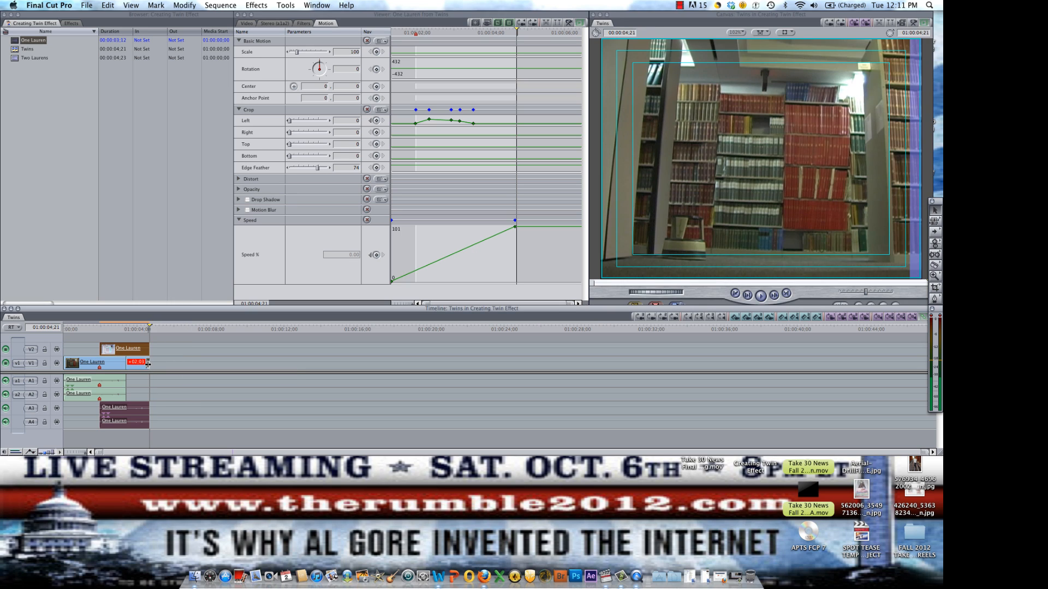
click(148, 365)
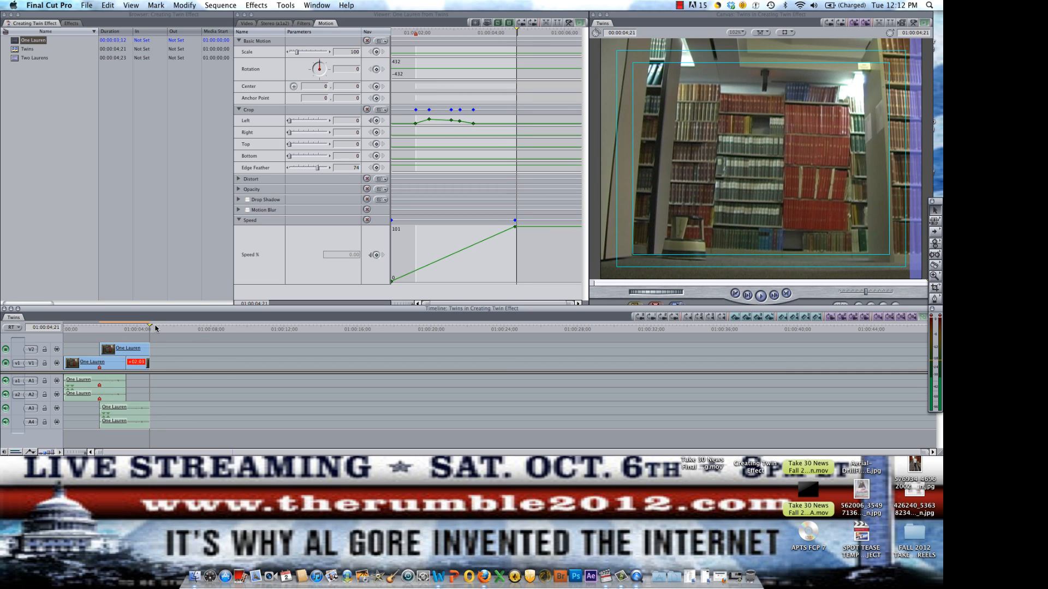
Remove the V1 fill-in segments beneath the end of the V2 clip to compare the picture edges, and restore them.
click(136, 367)
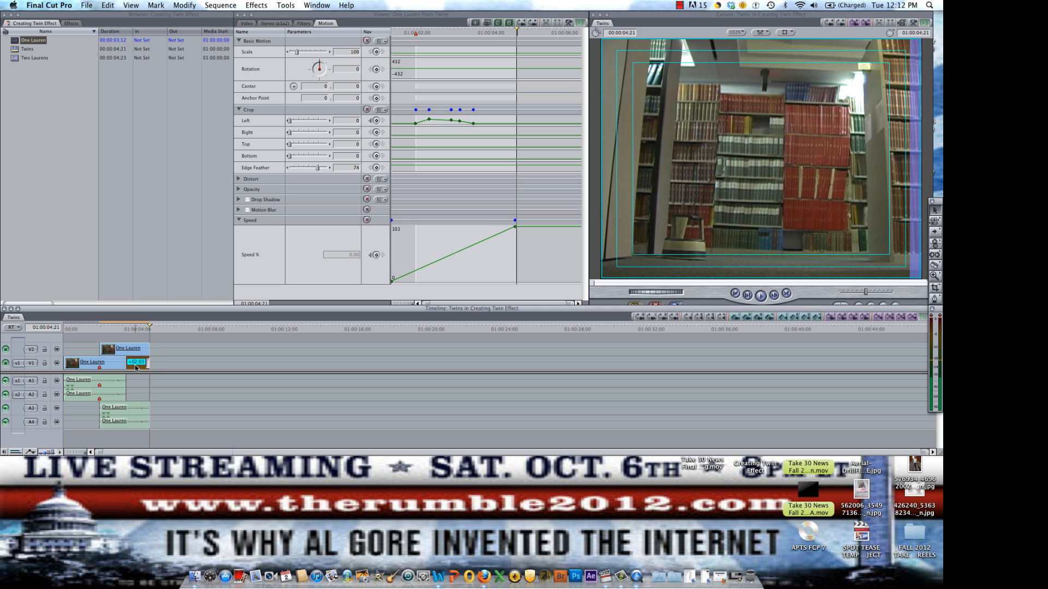
drag(136, 368, 136, 367)
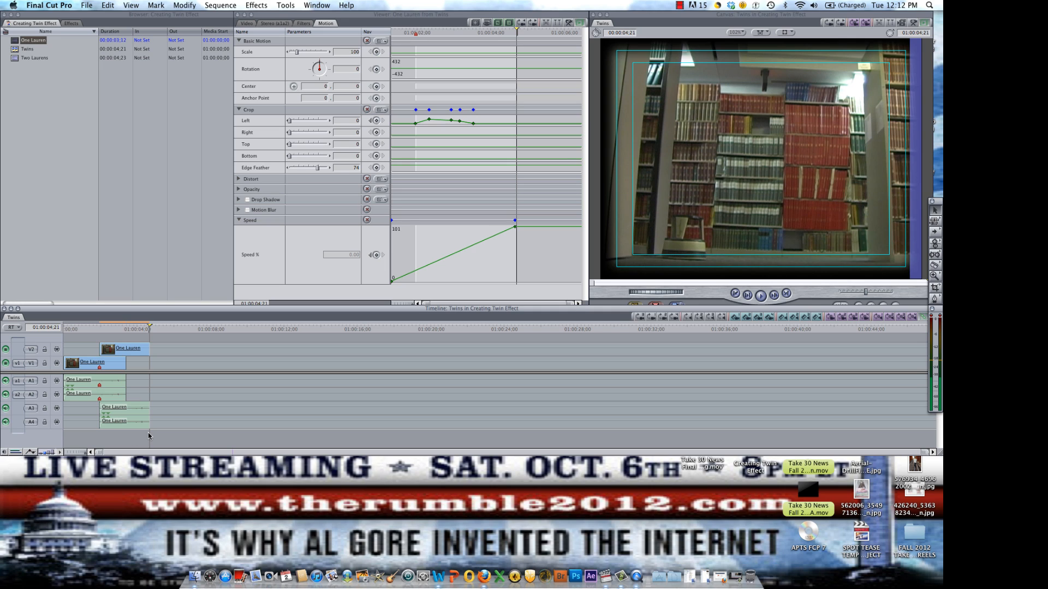
drag(125, 363, 150, 360)
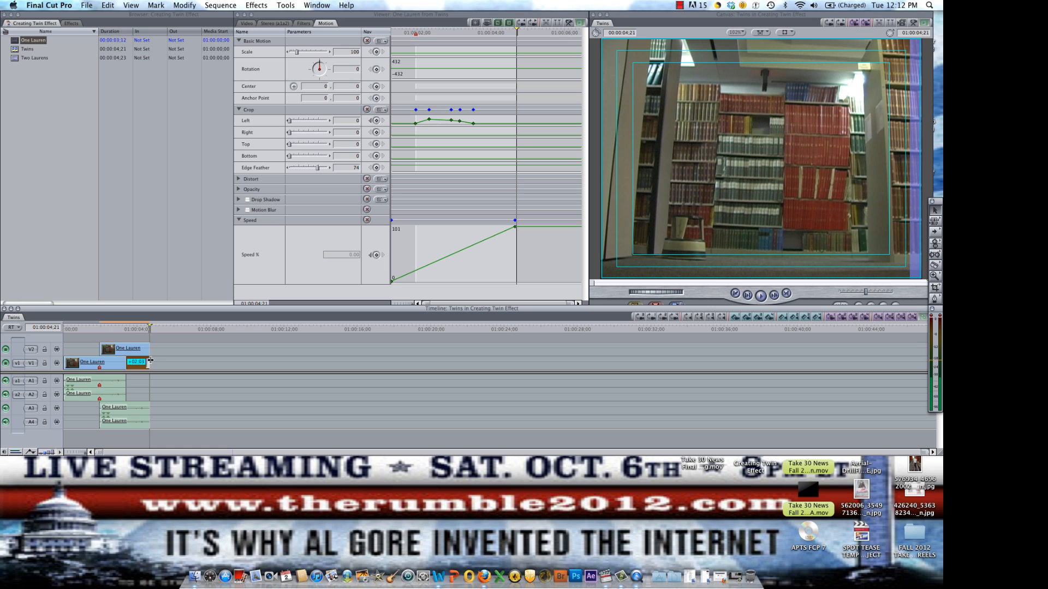
Play the sequence from its start to review the twin effect, and check the timeline's real-time playback options.
click(136, 324)
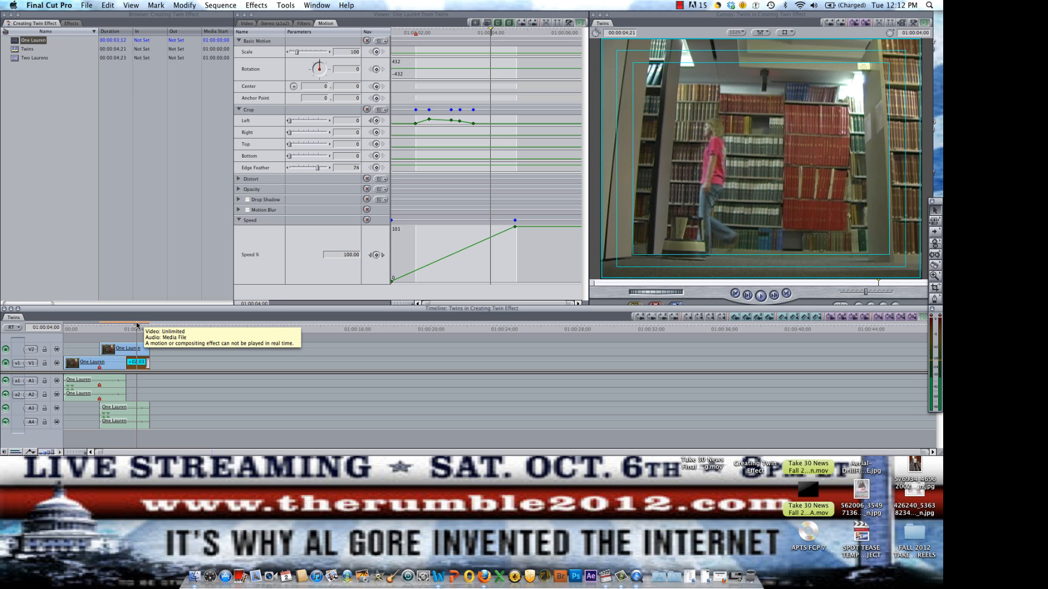
drag(137, 325, 54, 320)
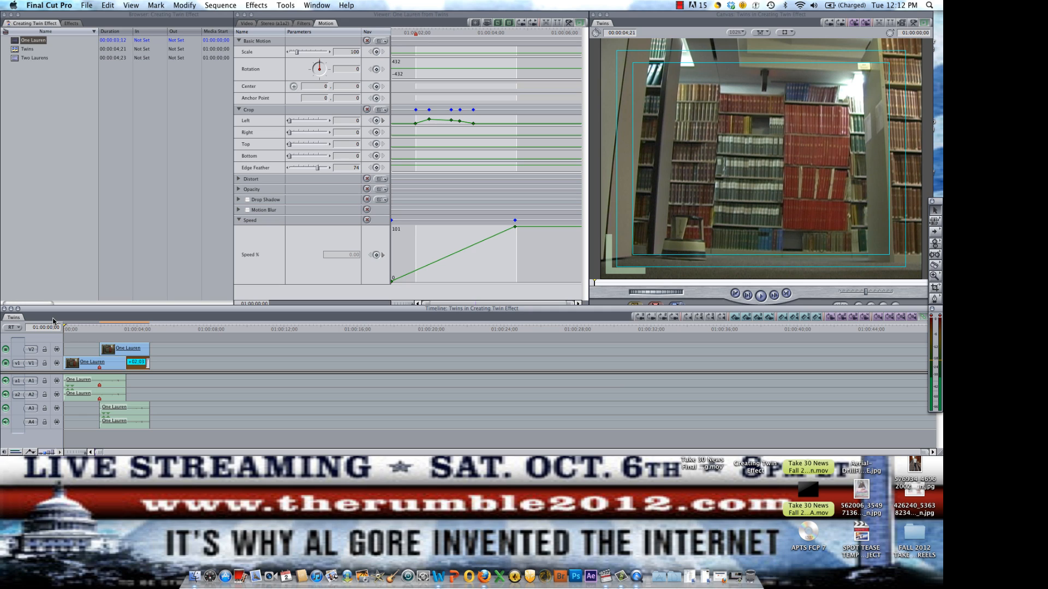
key(space)
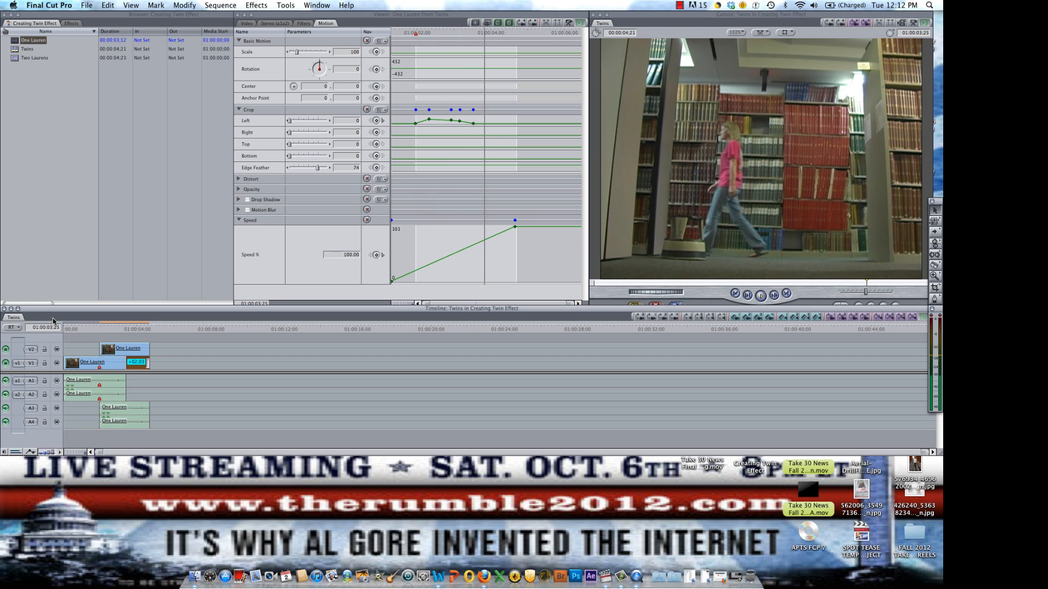
key(Return)
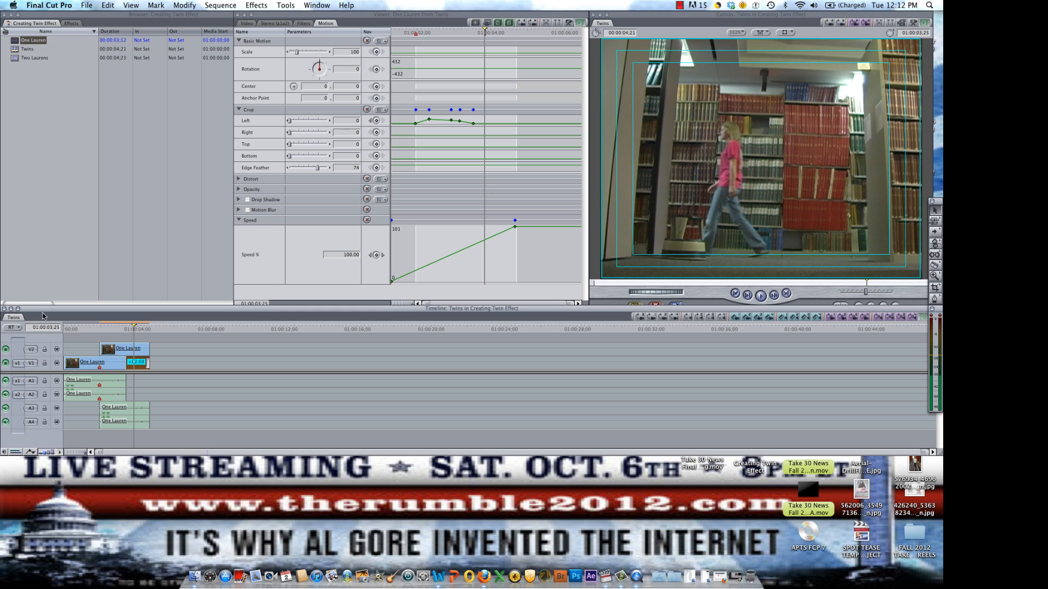
click(19, 328)
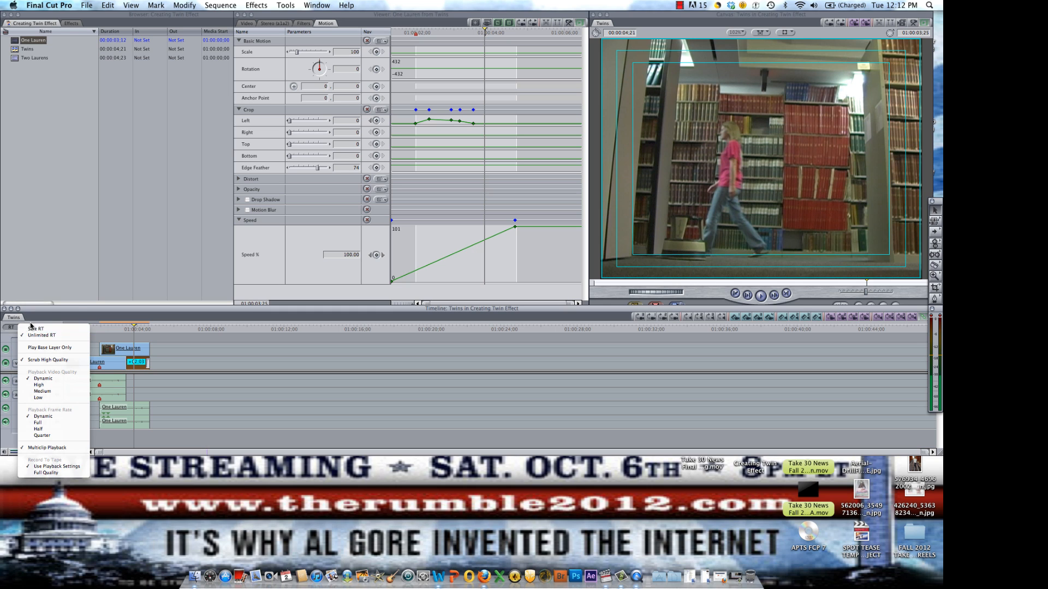
click(77, 310)
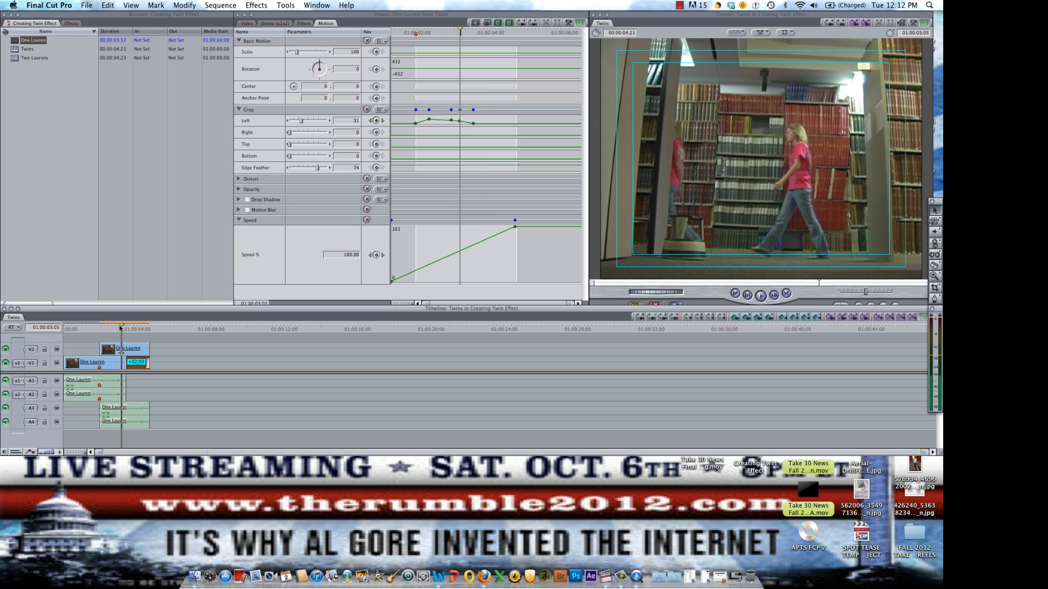